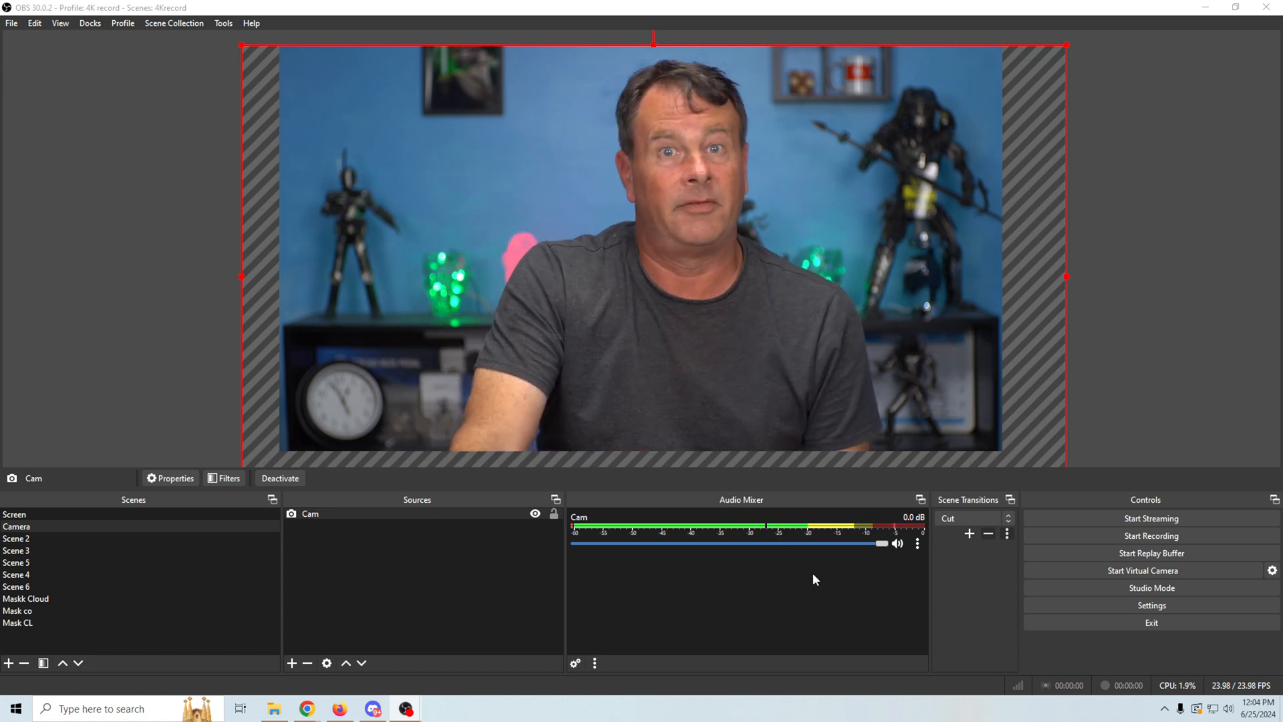
# Start recording
pyautogui.hotkey('ctrl', 'shift', 'r')
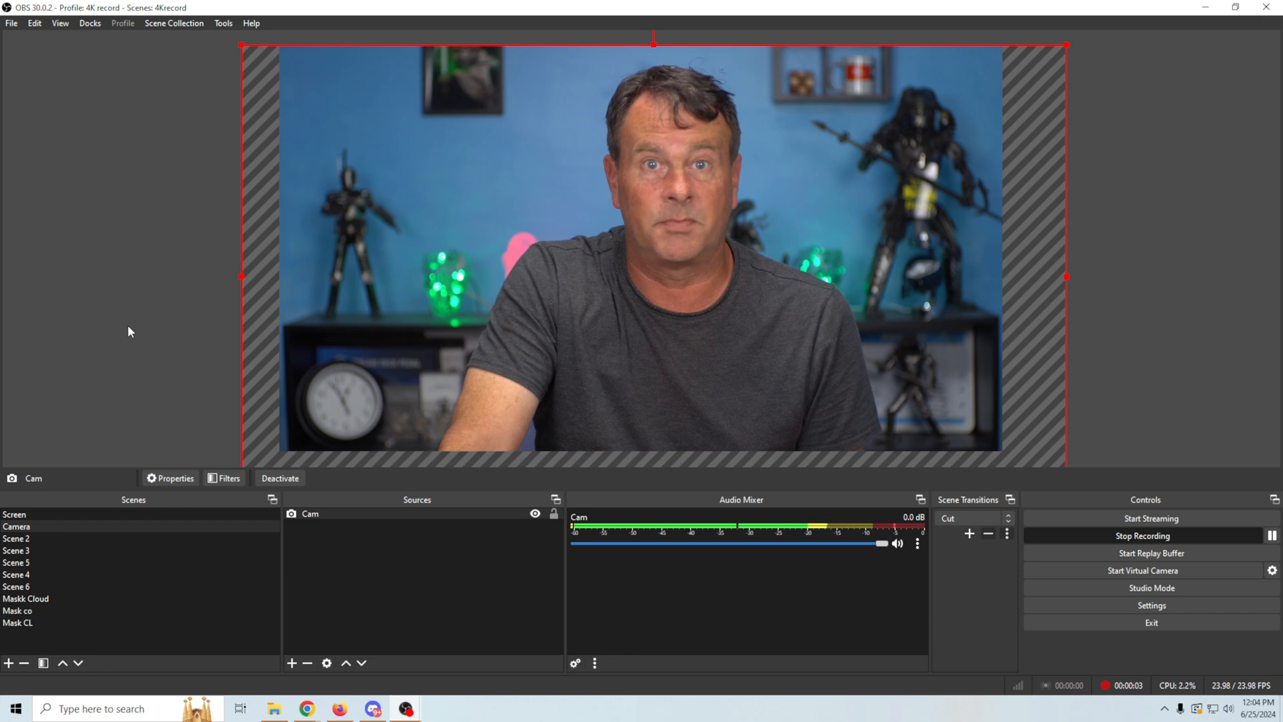
# Add a Noise Suppression filter with the default name to the Cam source's Audio/Video Filters
pyautogui.rightClick(318, 513)
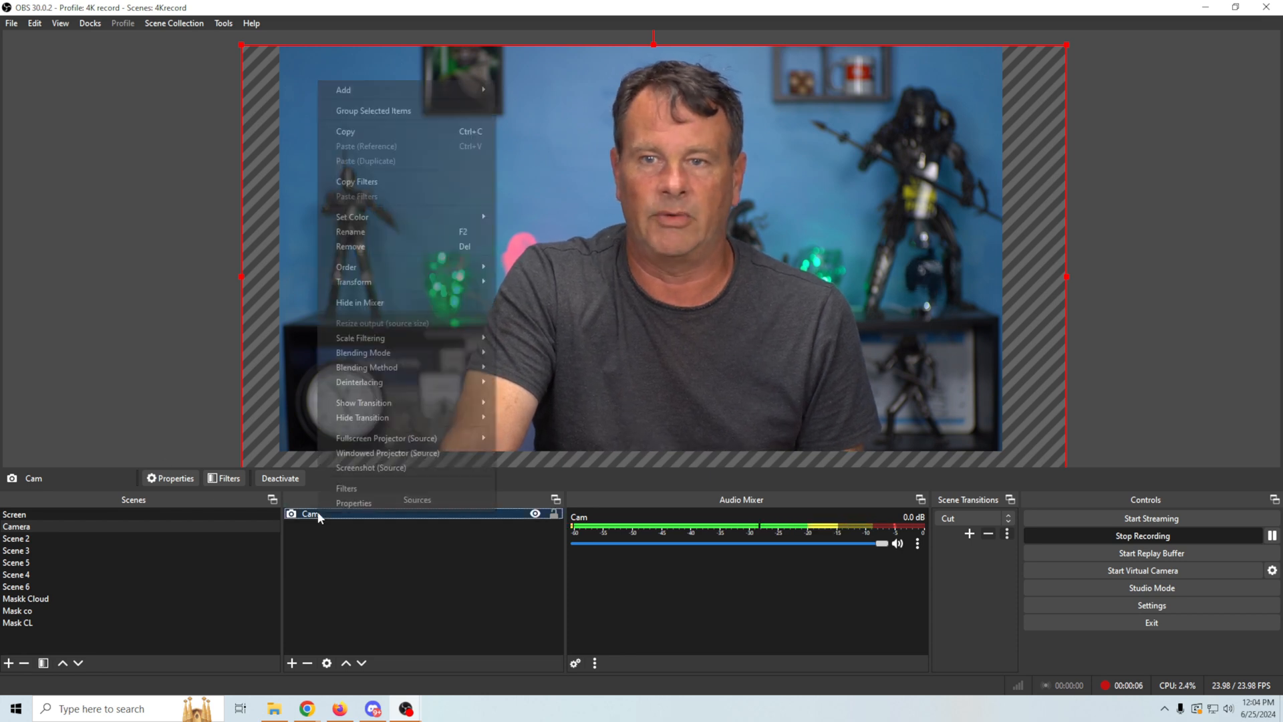
pyautogui.click(349, 490)
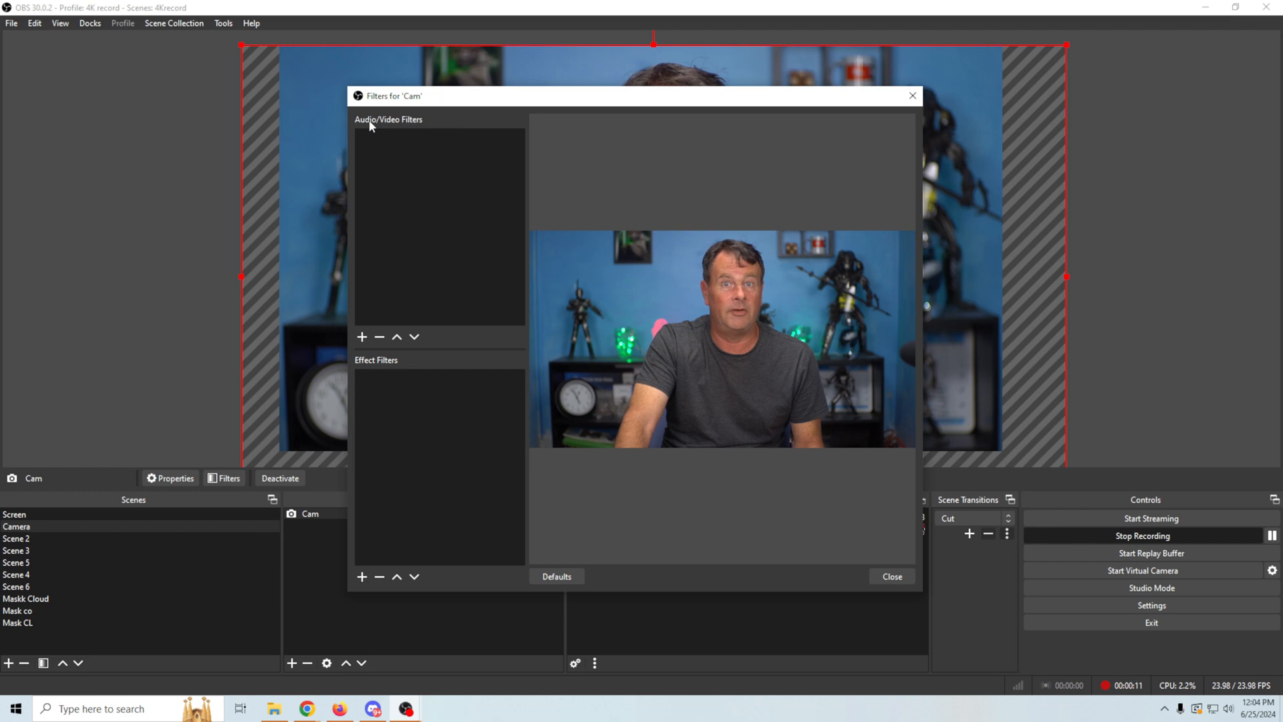
pyautogui.click(362, 338)
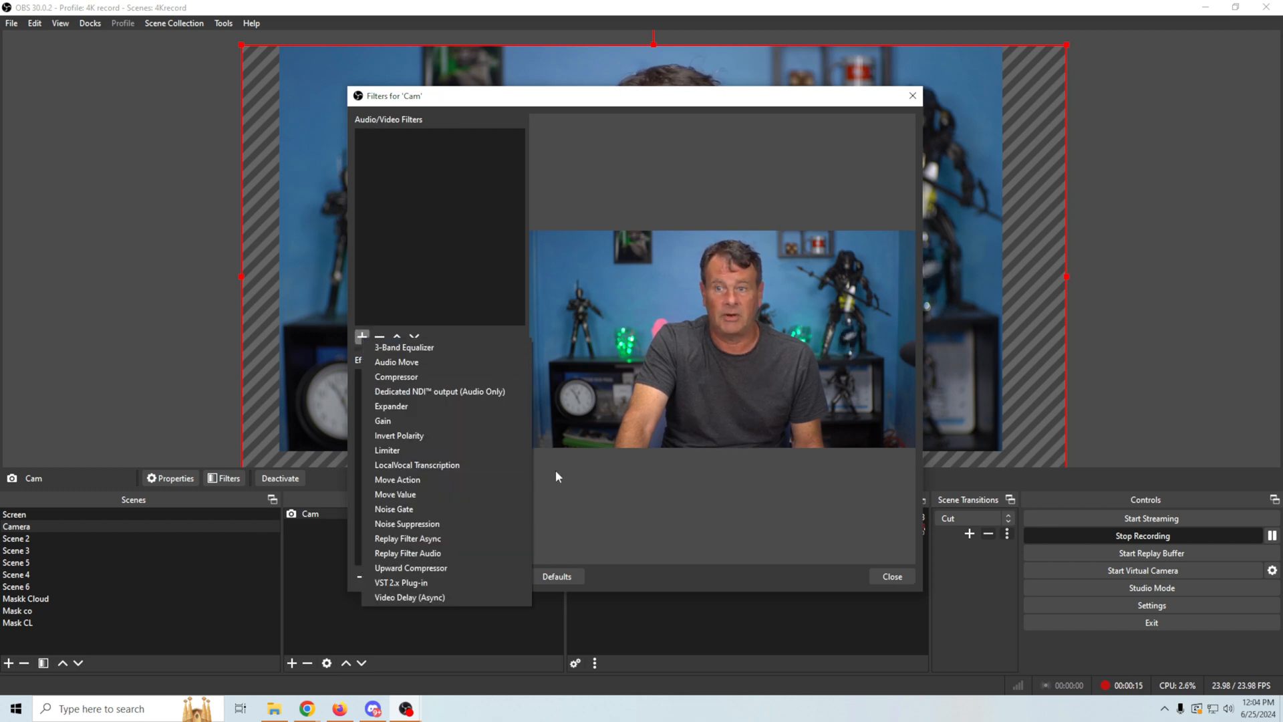
pyautogui.click(423, 525)
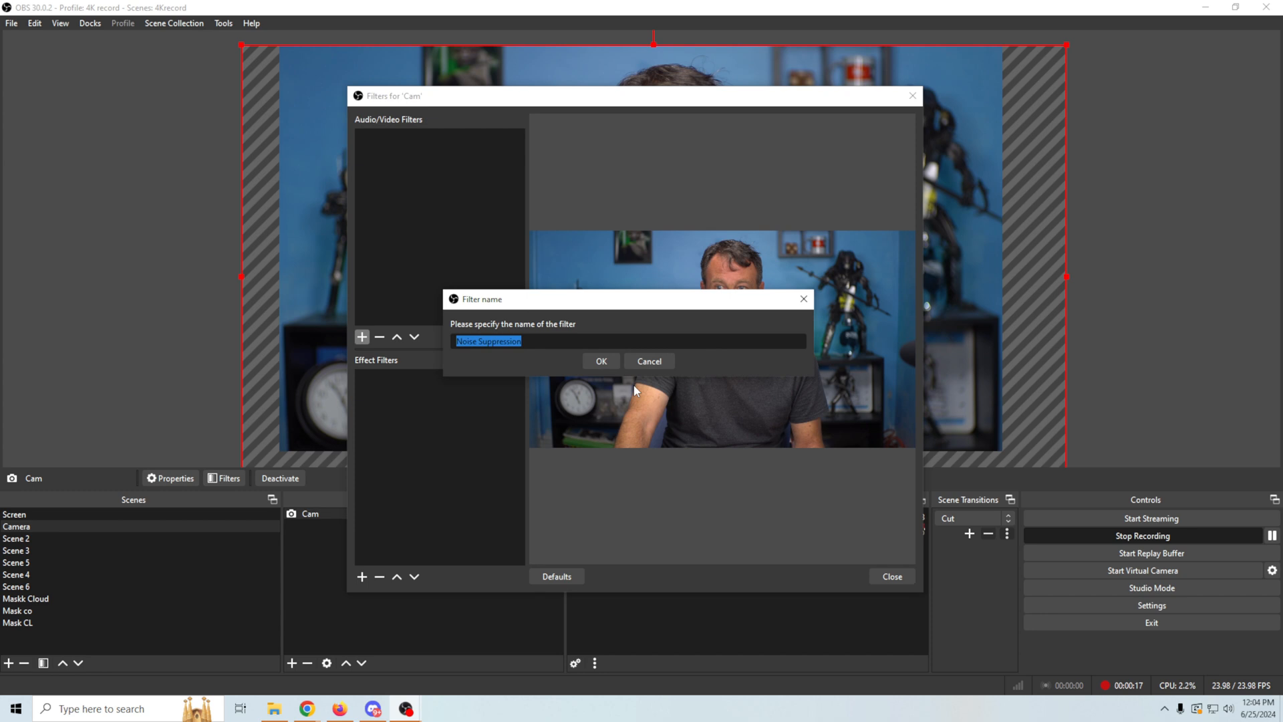
pyautogui.click(601, 362)
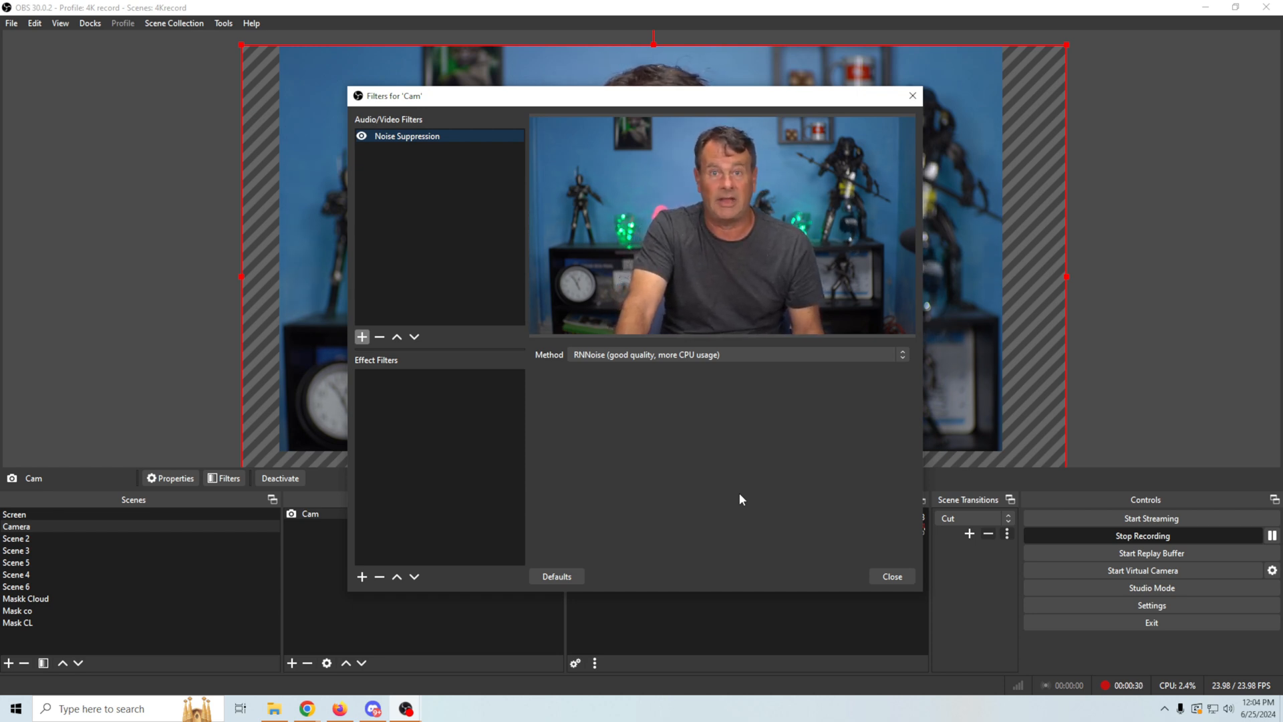
pyautogui.click(906, 577)
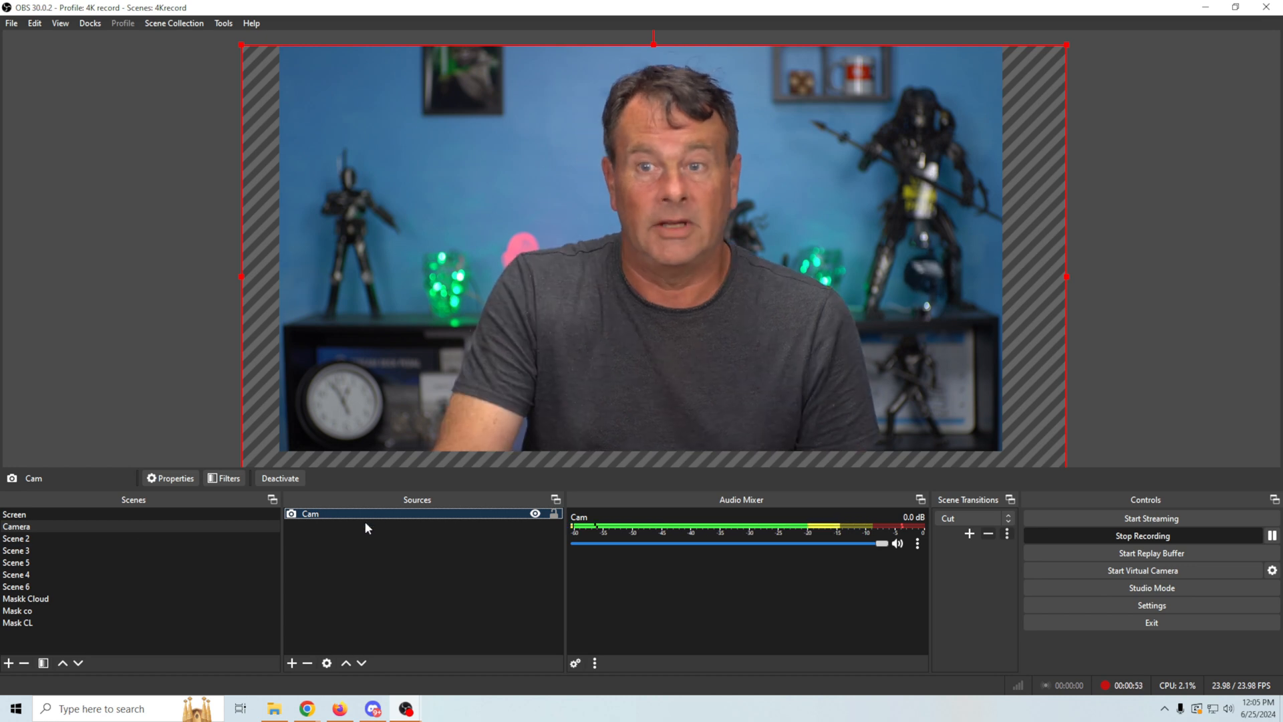
# Set the Cam source's Noise Suppression method to Speex (low CPU usage, low quality)
pyautogui.rightClick(378, 511)
pyautogui.click(430, 484)
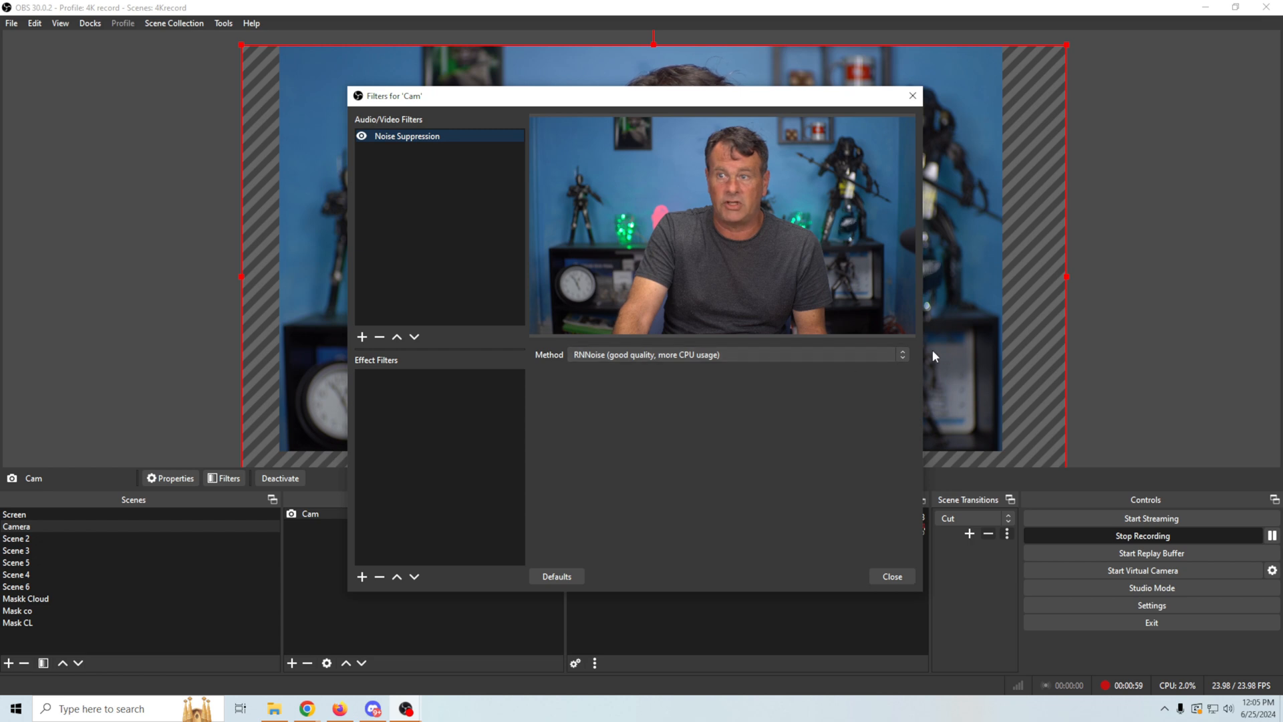
pyautogui.click(904, 355)
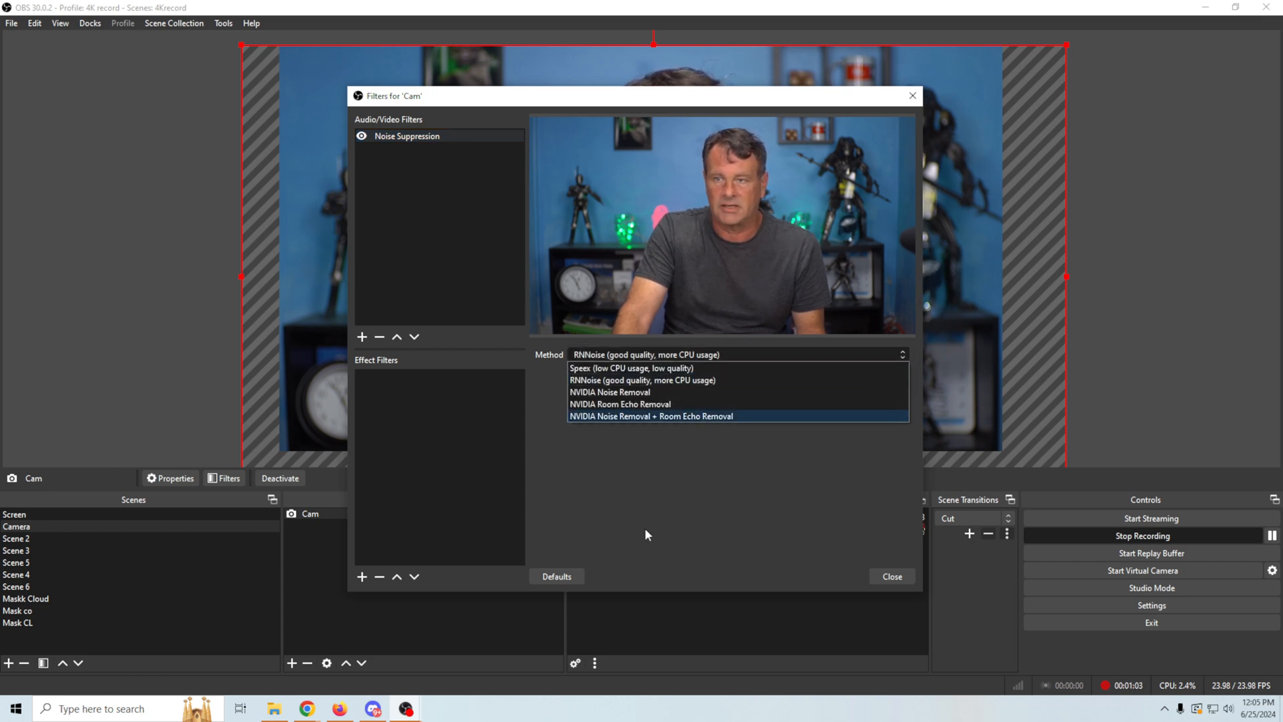
pyautogui.click(638, 368)
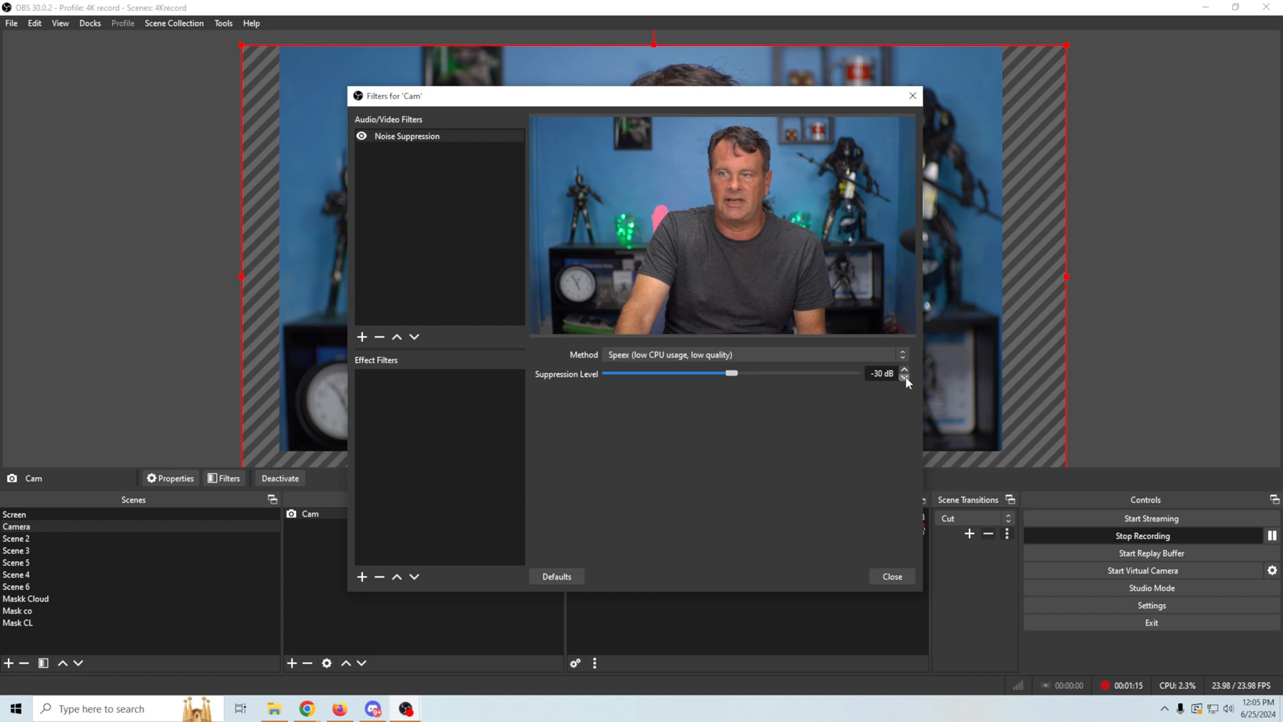
pyautogui.click(890, 576)
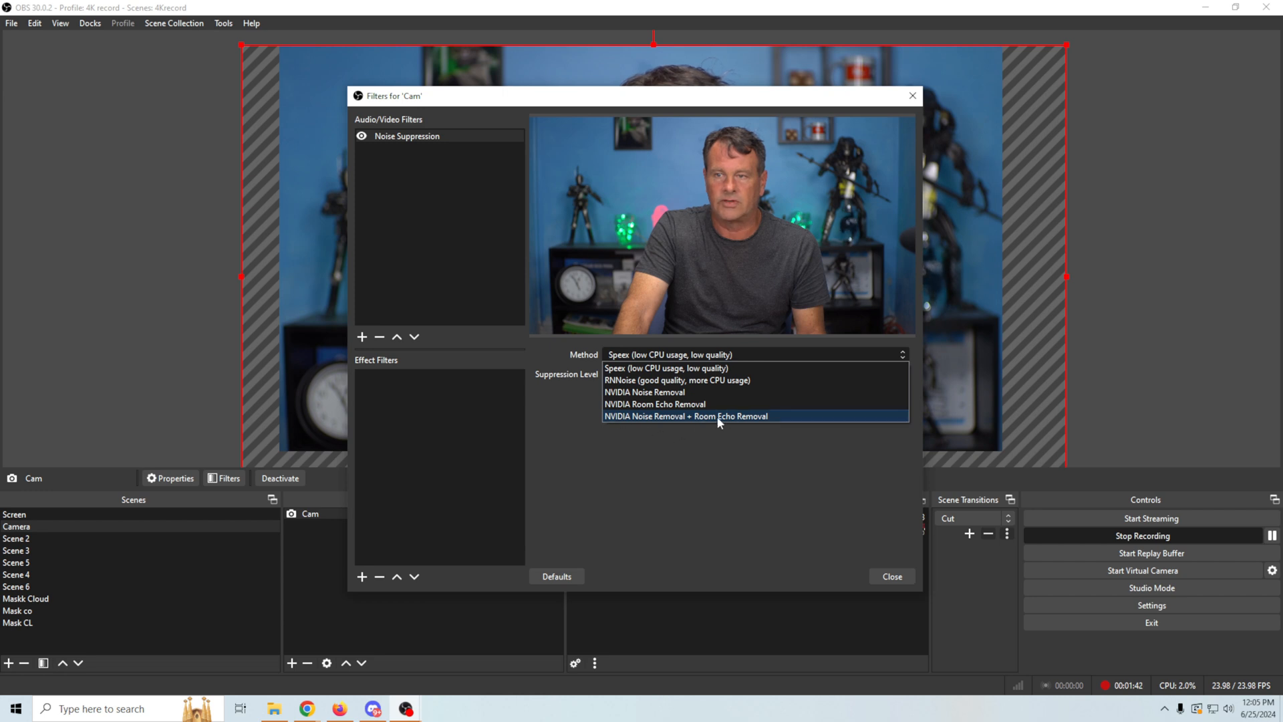
# Switch the Noise Suppression method to NVIDIA Noise Removal with a suppression intensity of 1.00 and close the filters
pyautogui.click(636, 393)
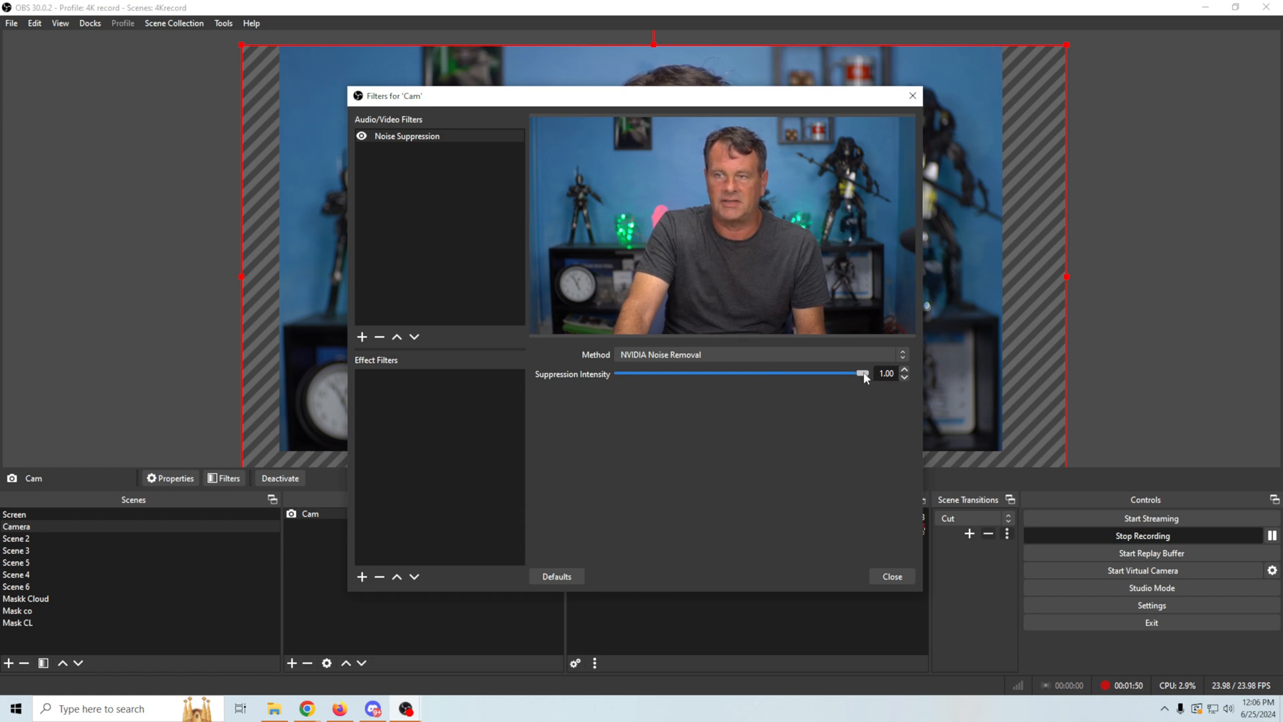
pyautogui.moveTo(655, 386); pyautogui.dragTo(886, 376)
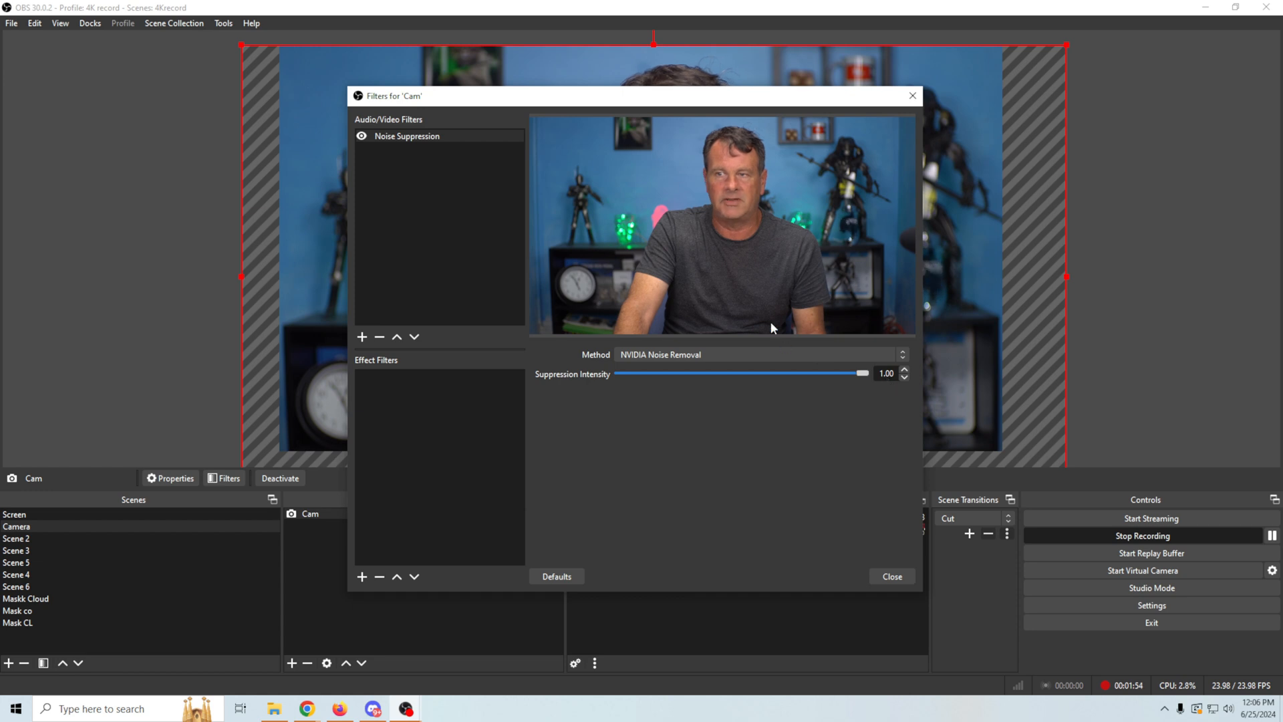
pyautogui.click(891, 576)
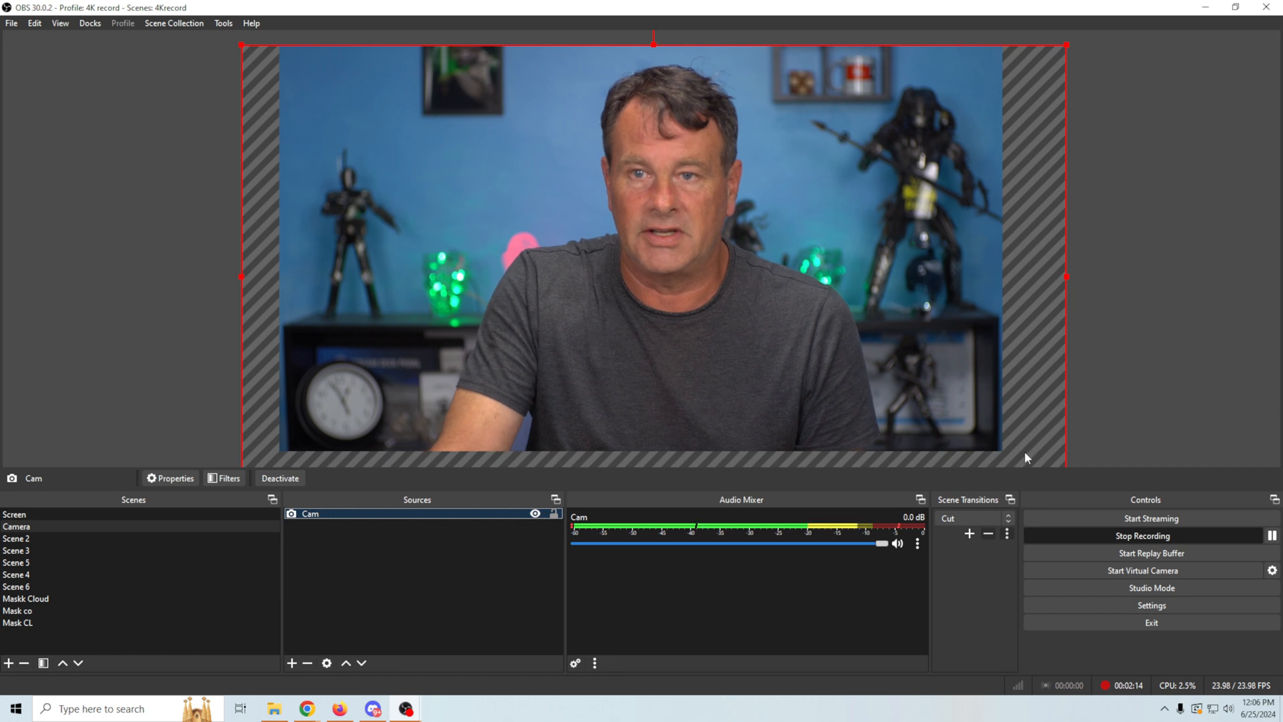
# Remove the Noise Suppression filter from the Cam source
pyautogui.rightClick(479, 513)
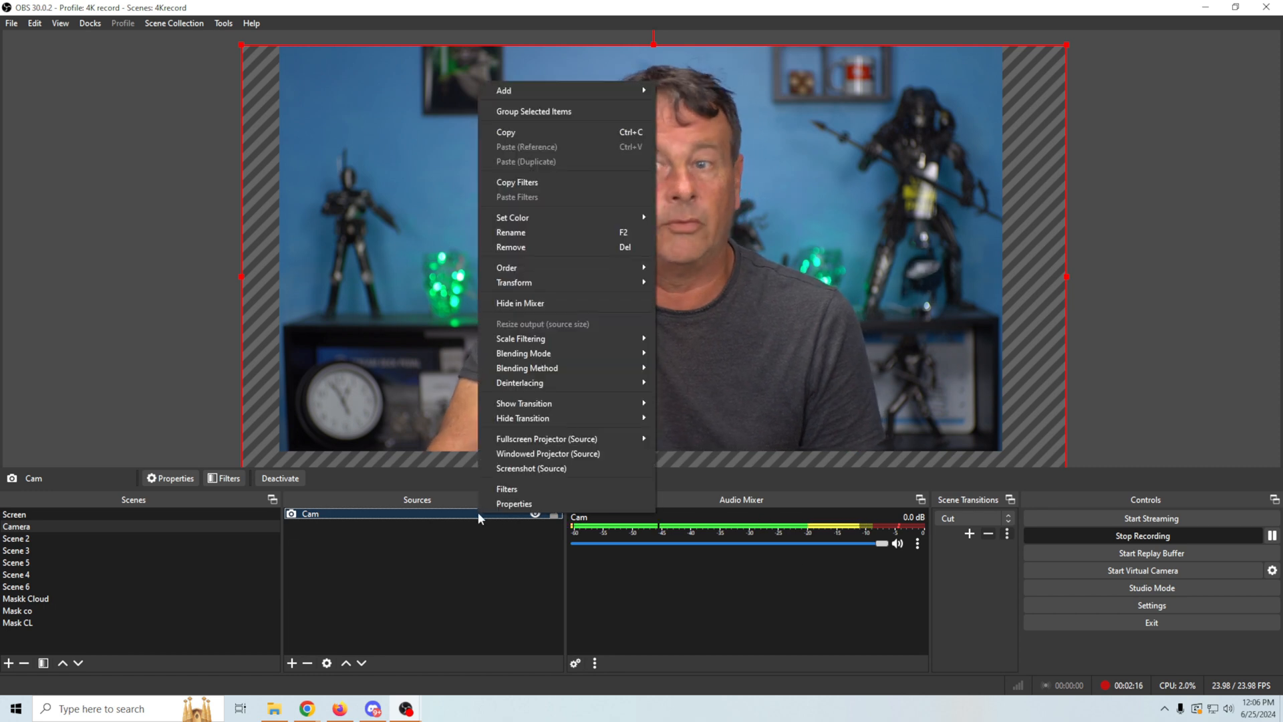
pyautogui.click(525, 489)
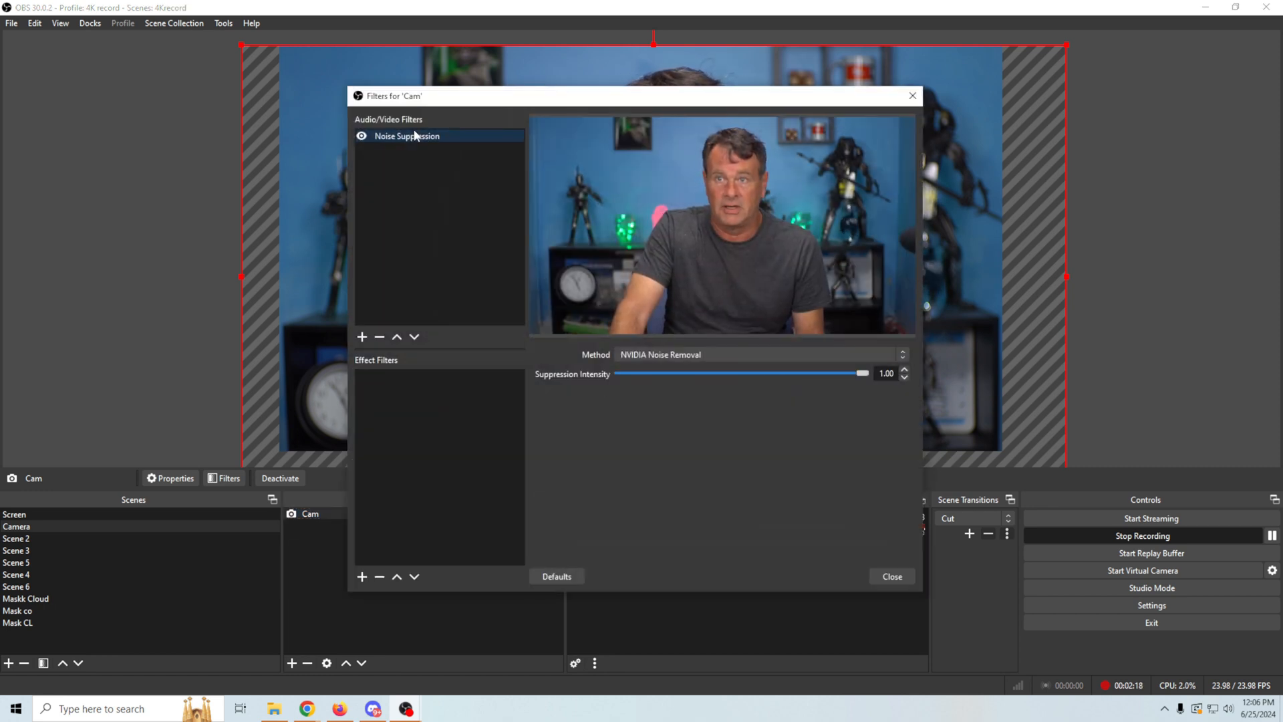
pyautogui.click(380, 338)
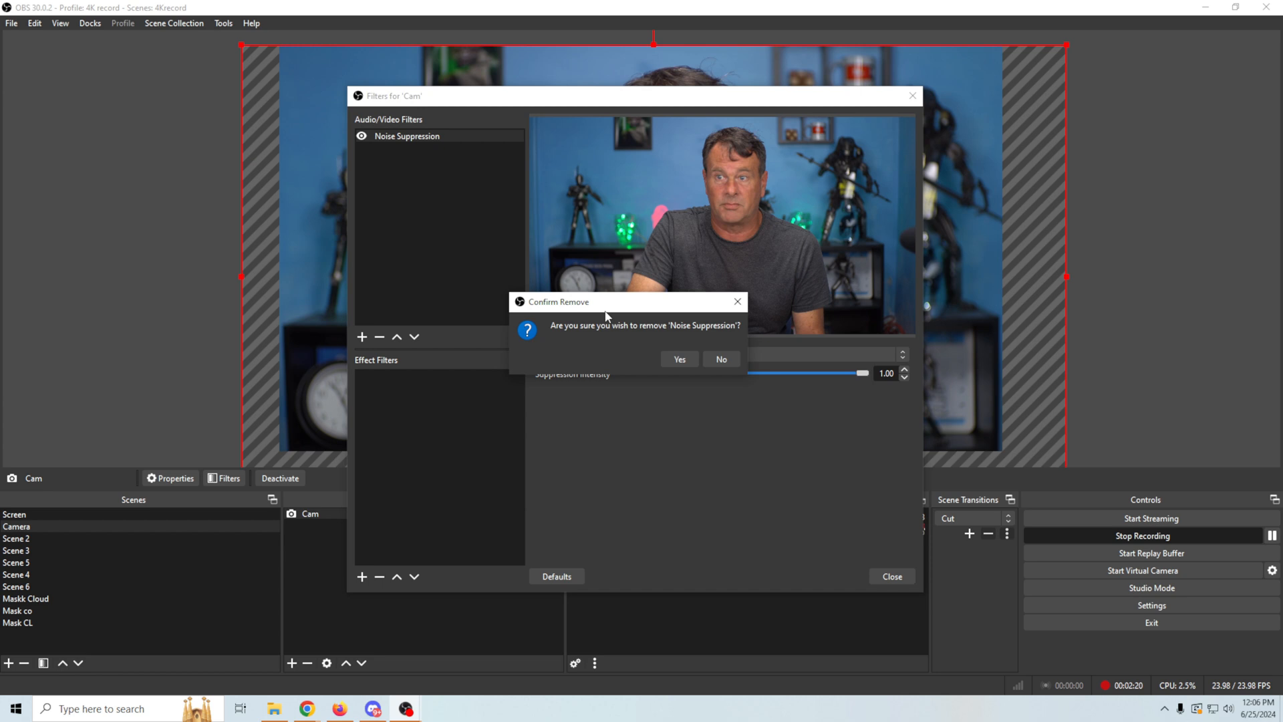
pyautogui.click(684, 359)
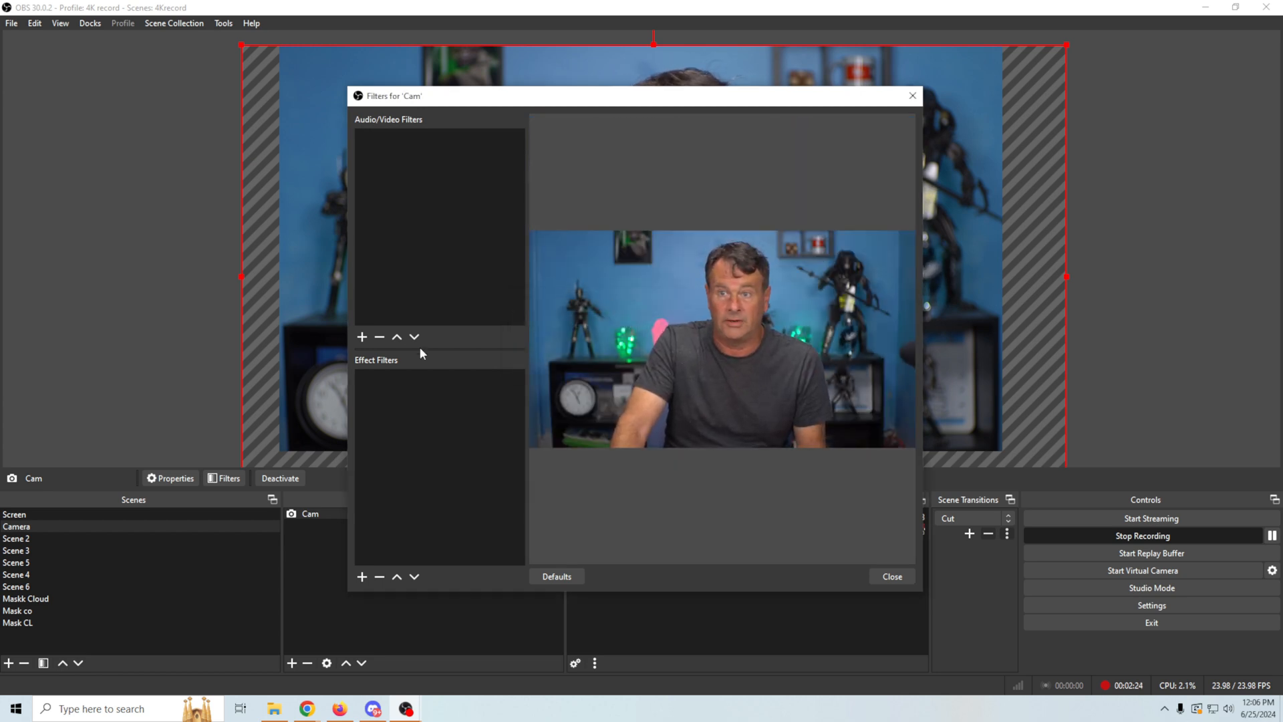
# Add a Noise Gate filter with the default name to the Cam source's Audio/Video Filters
pyautogui.click(361, 337)
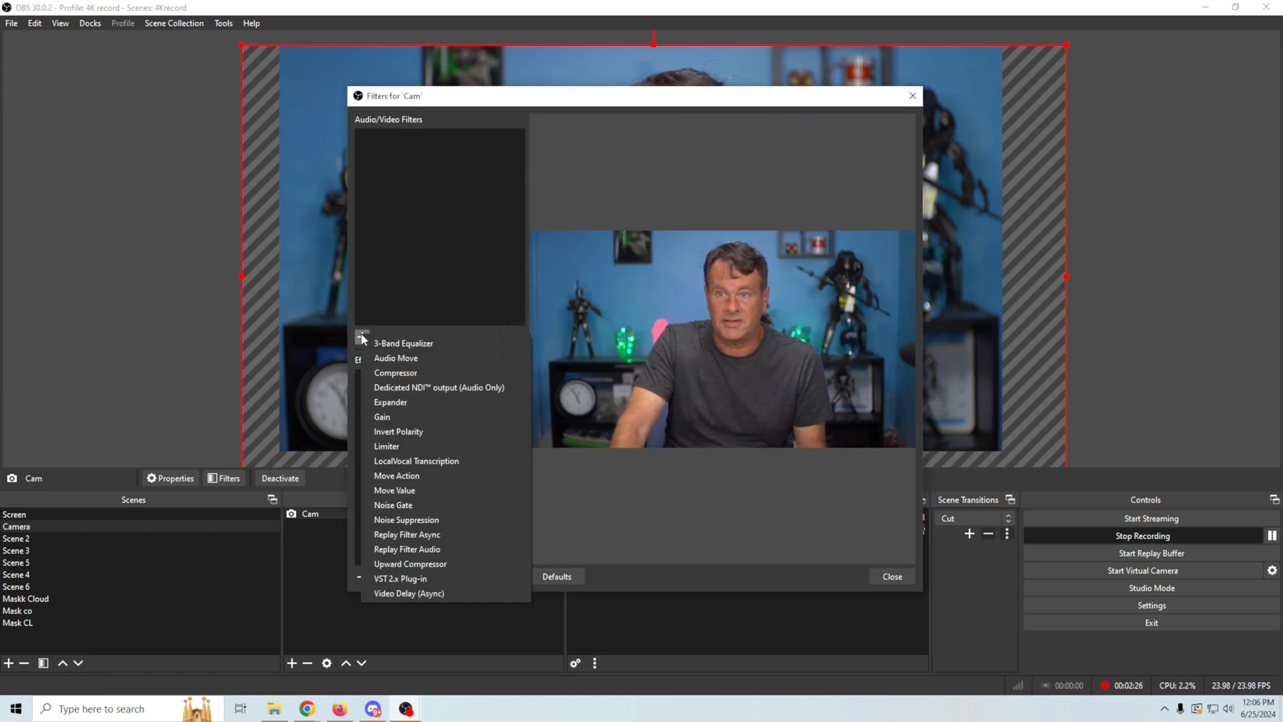
pyautogui.click(421, 505)
pyautogui.click(596, 362)
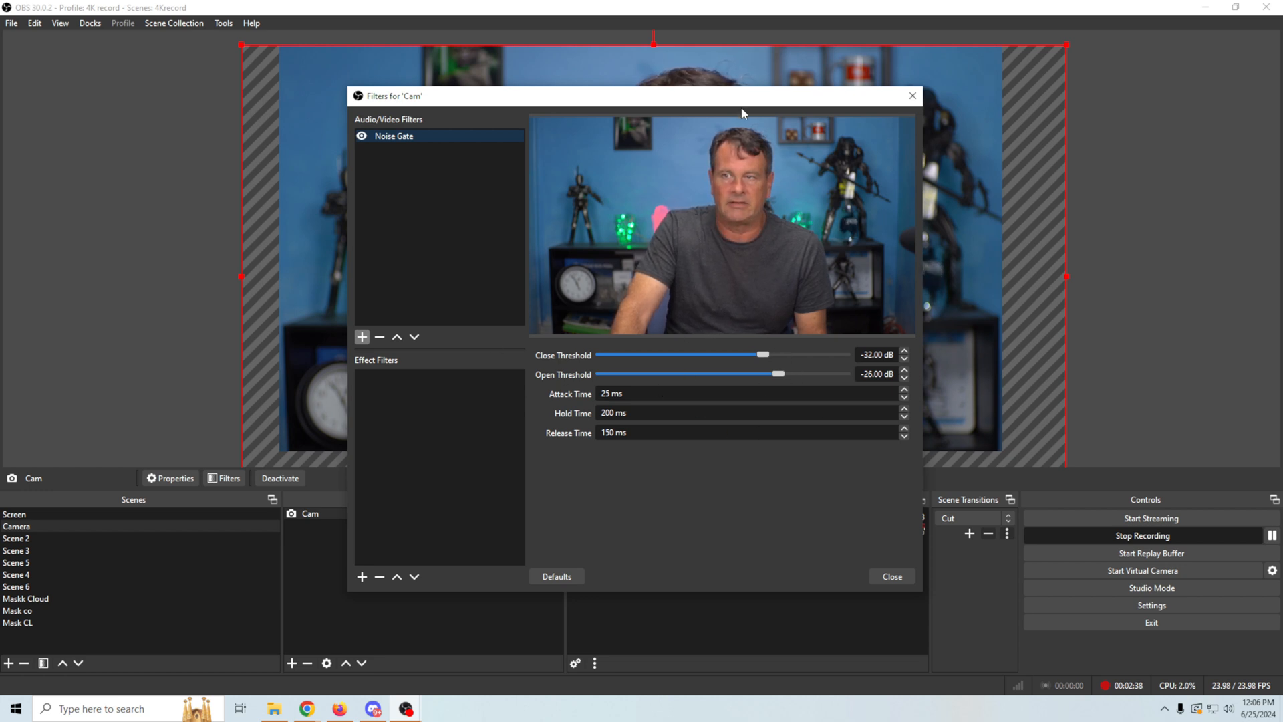
# Set the Noise Gate's close threshold to -31 dB and its open threshold to -29 dB while checking the Cam audio meter
pyautogui.moveTo(730, 102); pyautogui.dragTo(1282, 59)
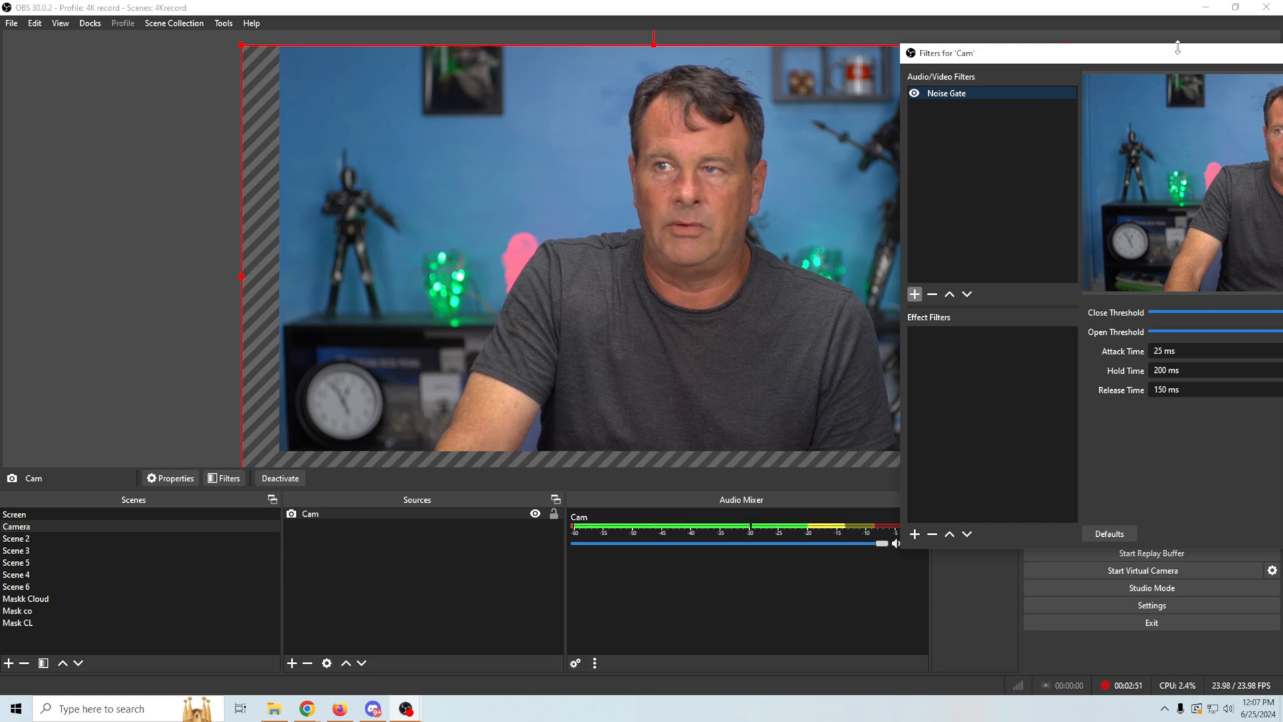
pyautogui.moveTo(1177, 48); pyautogui.dragTo(856, 101)
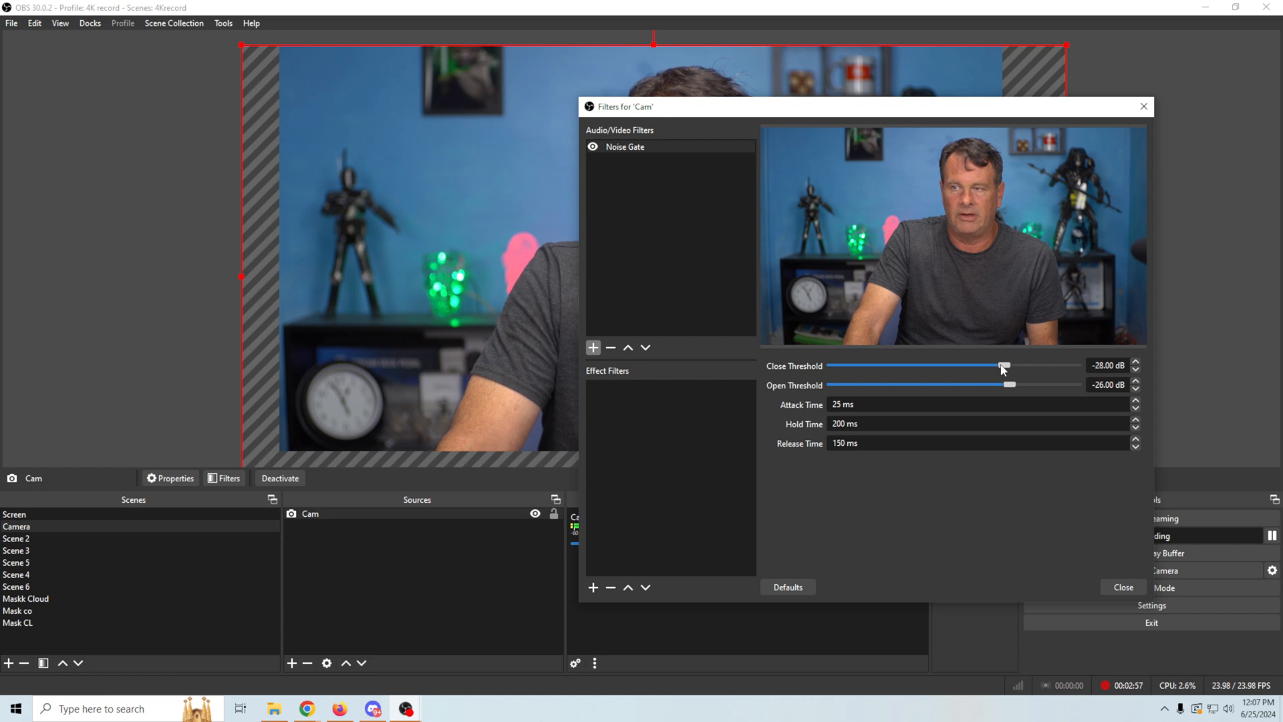
pyautogui.moveTo(1002, 369); pyautogui.dragTo(1005, 370)
pyautogui.moveTo(912, 110); pyautogui.dragTo(304, 51)
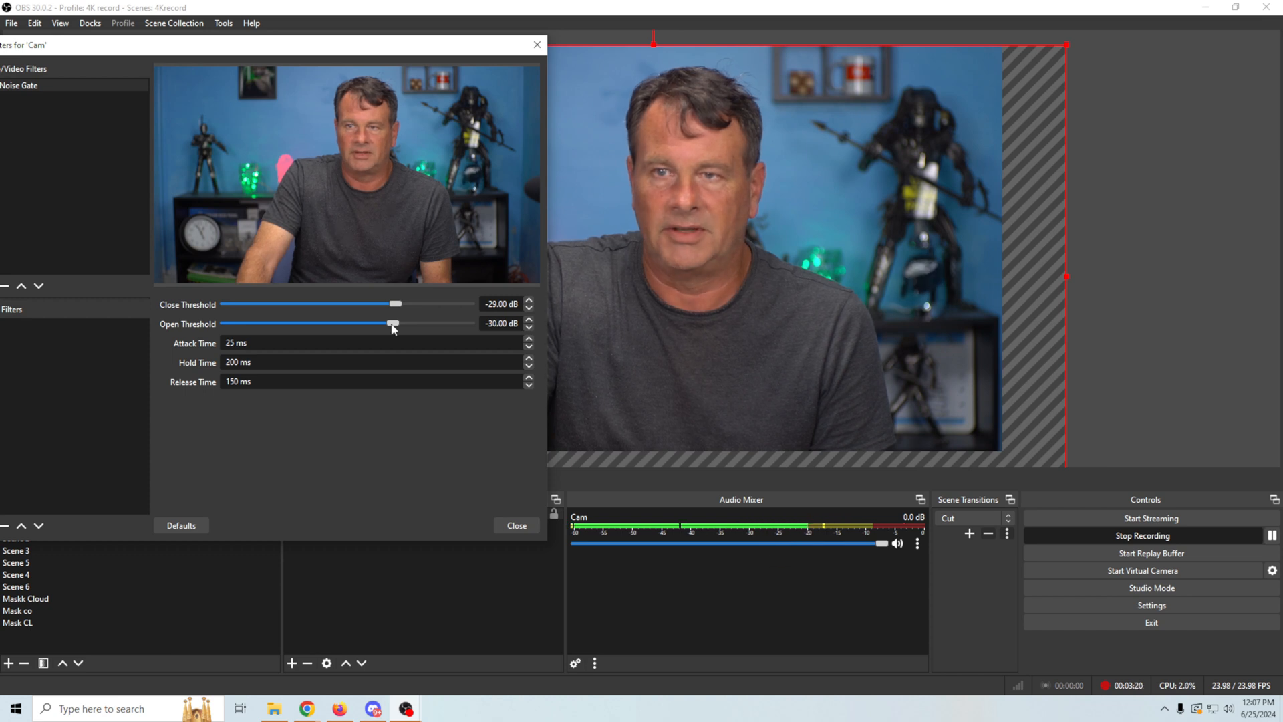
pyautogui.moveTo(390, 324); pyautogui.dragTo(393, 326)
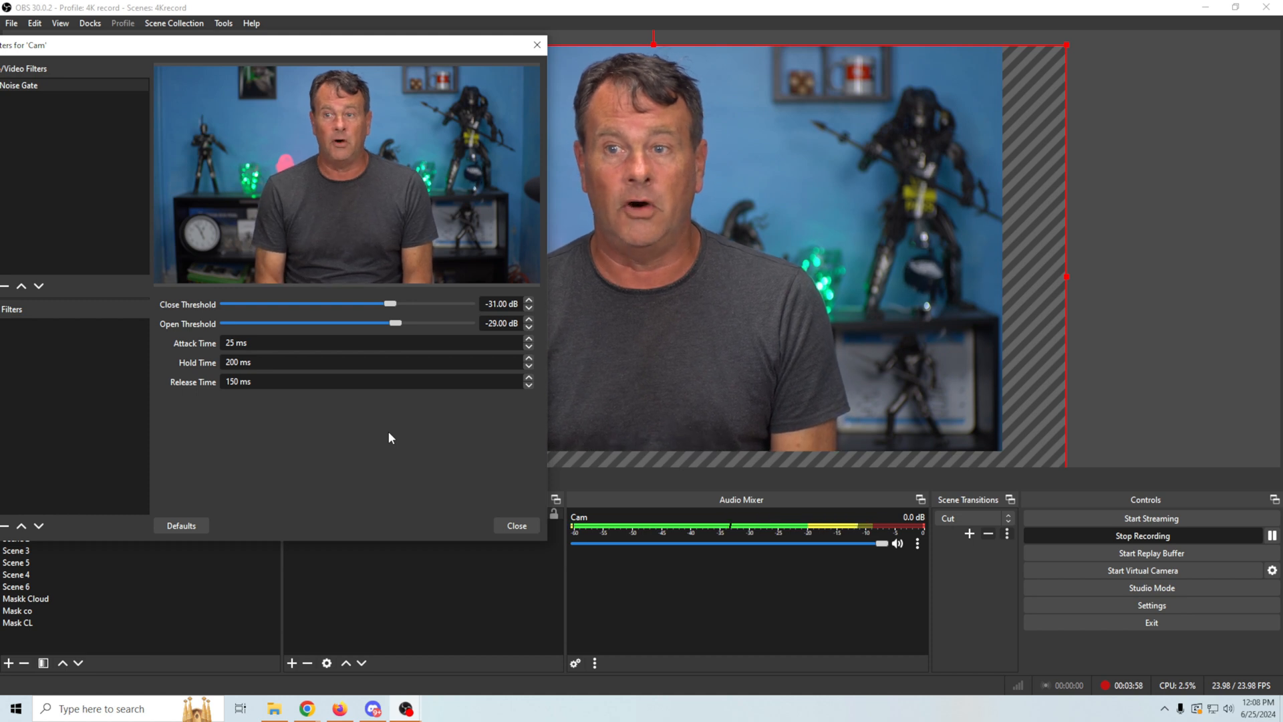
# Turn off the Noise Gate filter and uncover the Cam audio meter to check the background noise level
pyautogui.moveTo(192, 46); pyautogui.dragTo(0, 53)
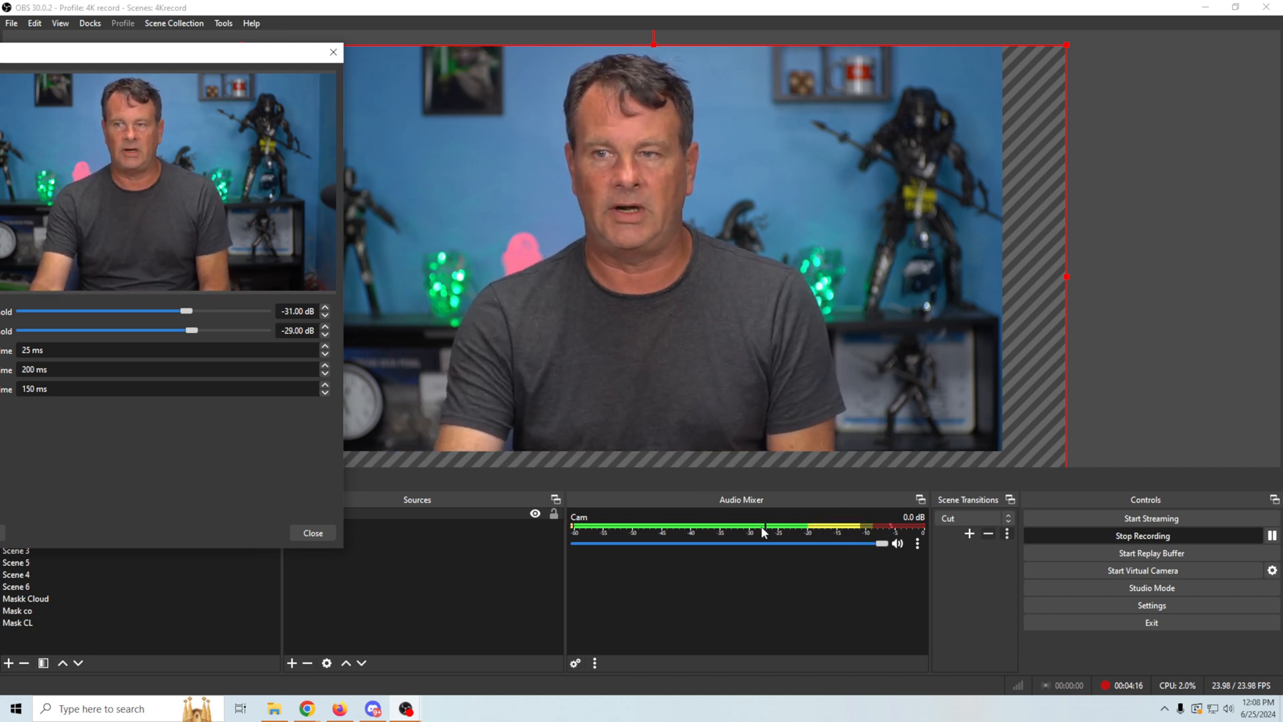
pyautogui.moveTo(125, 59); pyautogui.dragTo(373, 66)
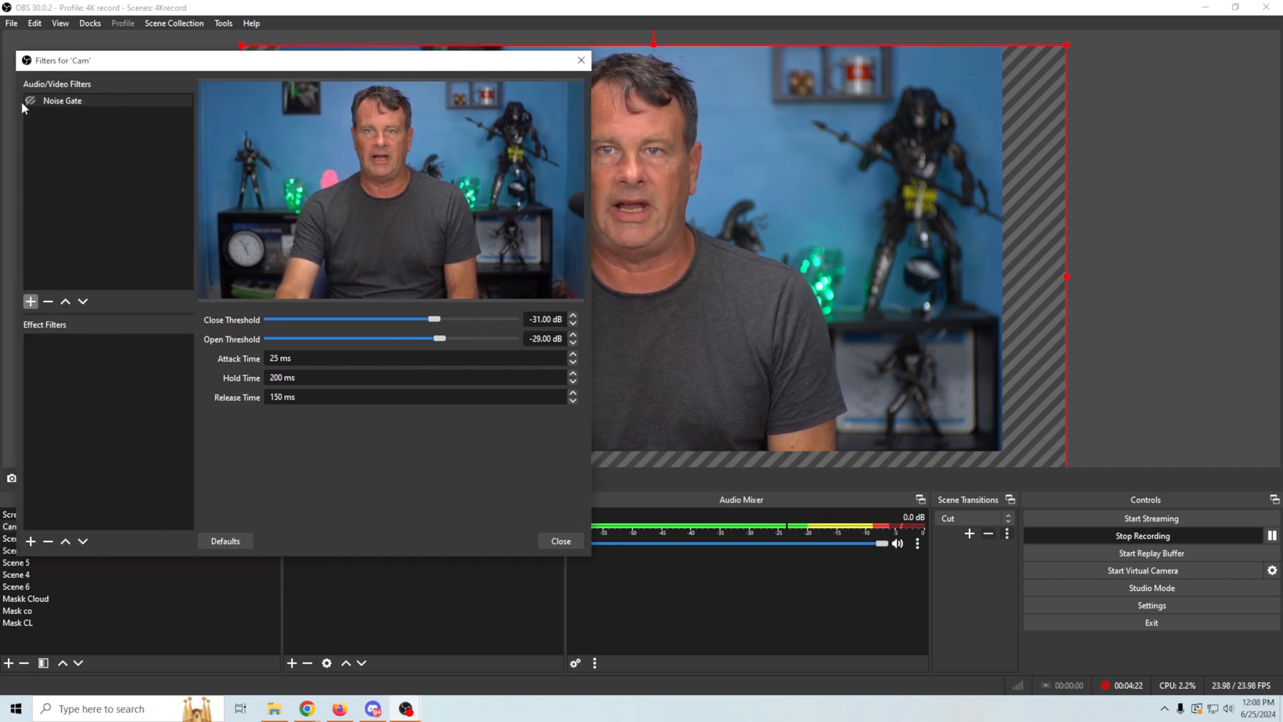
pyautogui.moveTo(227, 66); pyautogui.dragTo(0, 138)
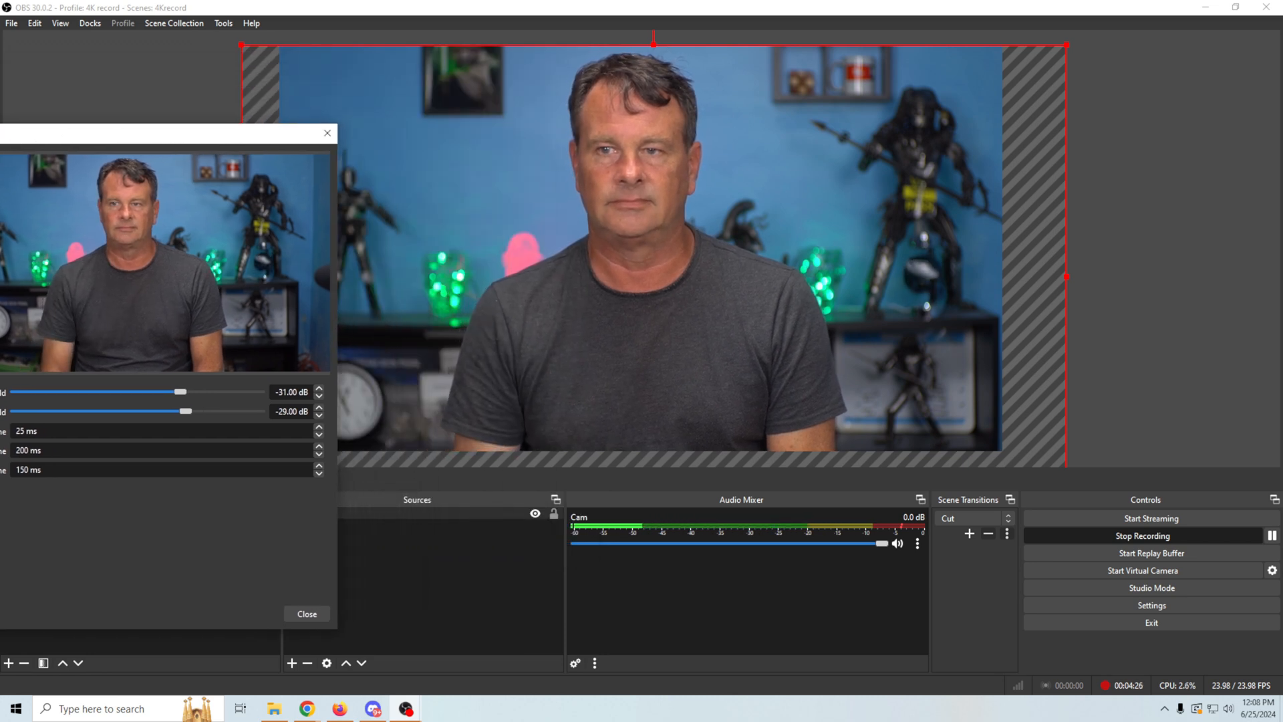